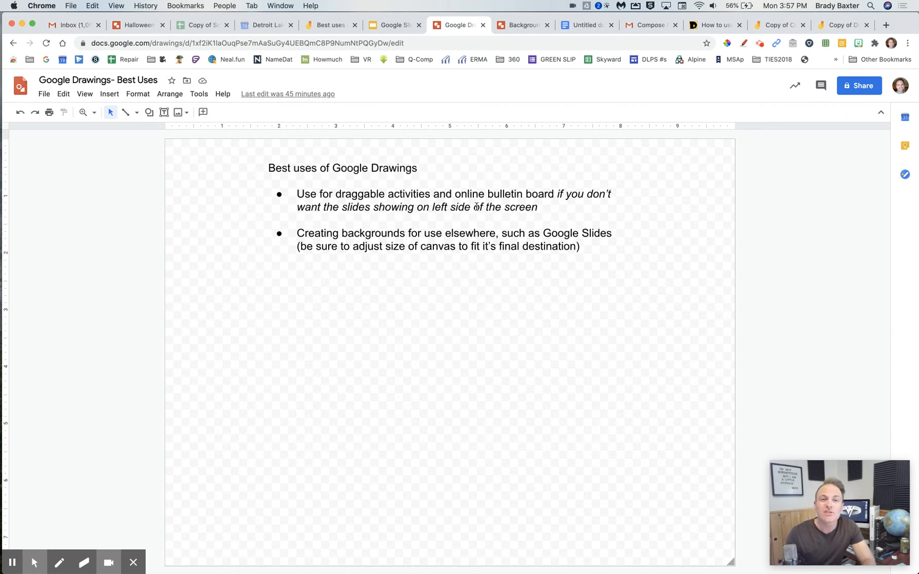
# Go to the empty fifth slide in the Google Slides presentation and check its custom page dimensions in the page setup
pyautogui.click(395, 25)
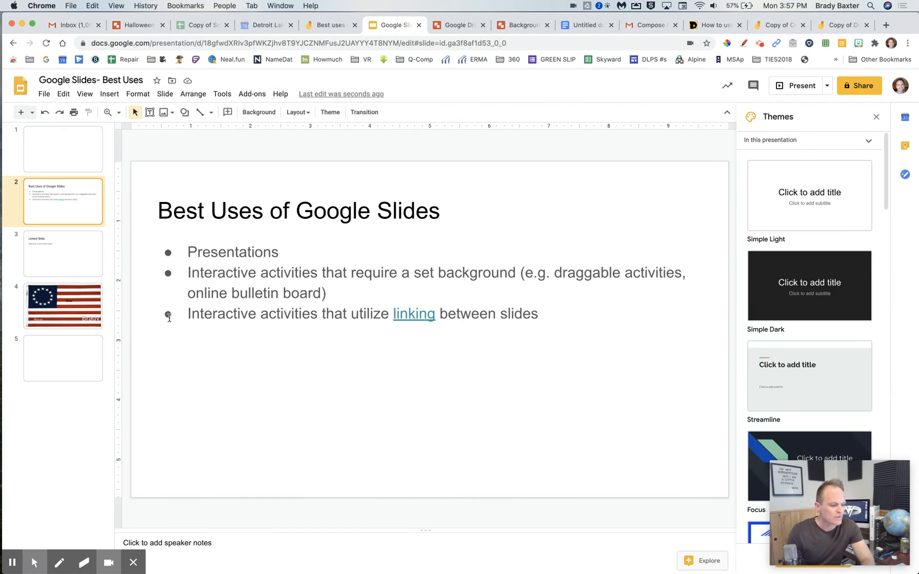
pyautogui.click(68, 296)
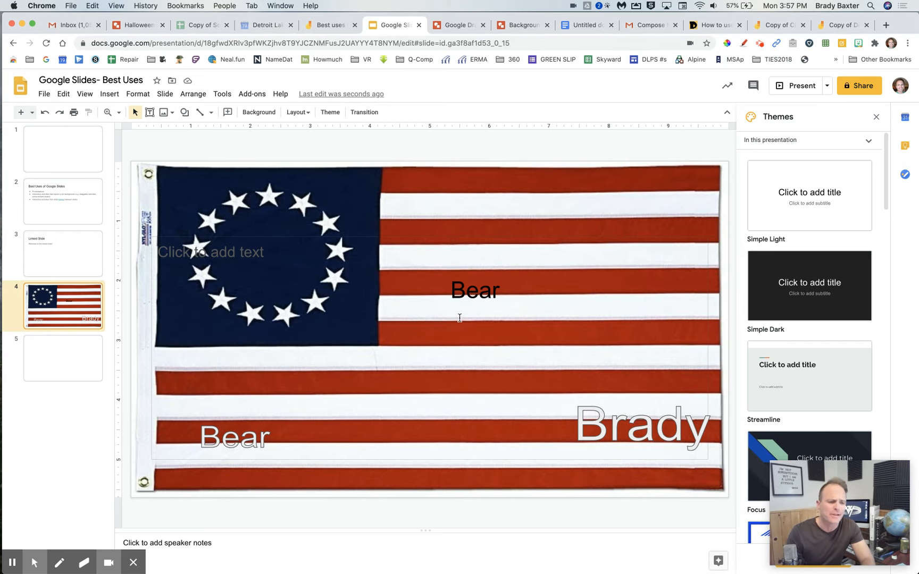
pyautogui.click(89, 348)
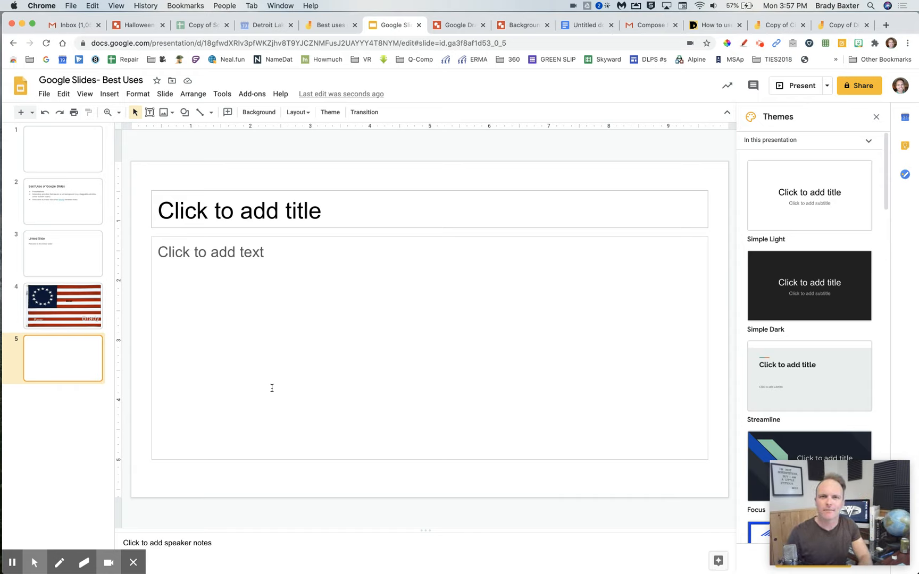
pyautogui.click(43, 97)
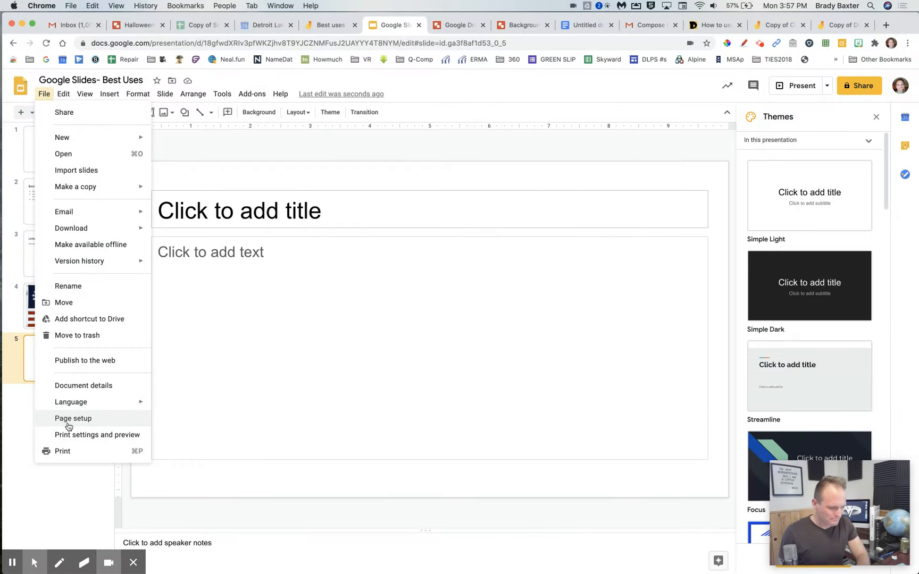
pyautogui.click(73, 418)
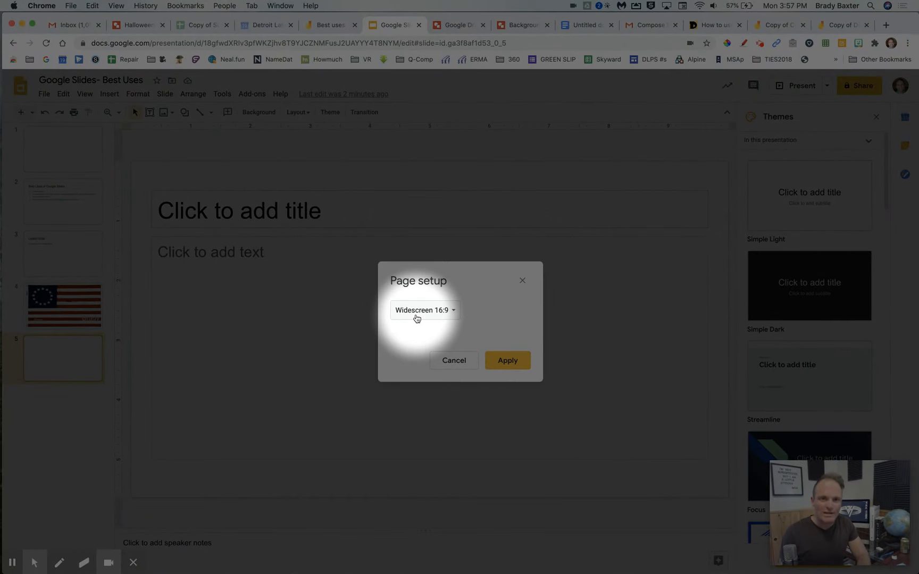
pyautogui.click(417, 319)
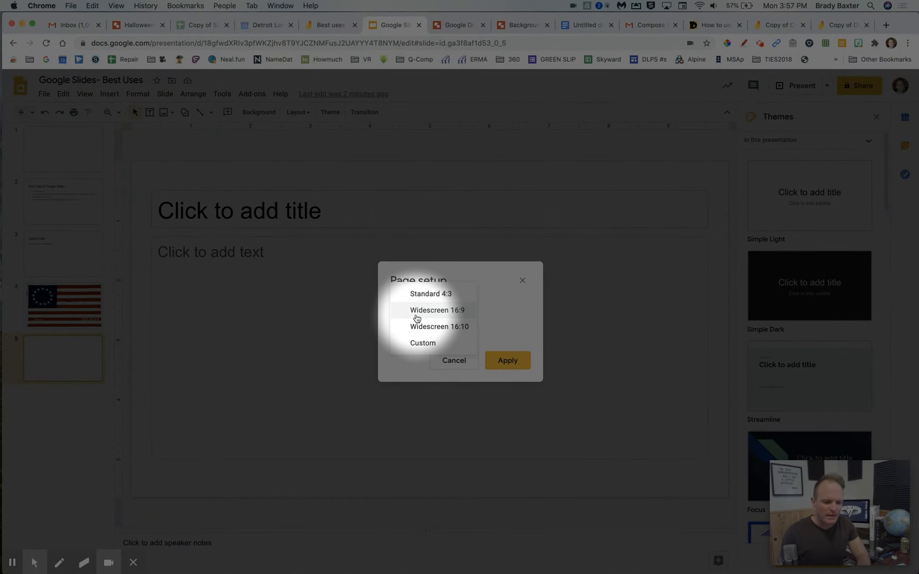
pyautogui.click(423, 343)
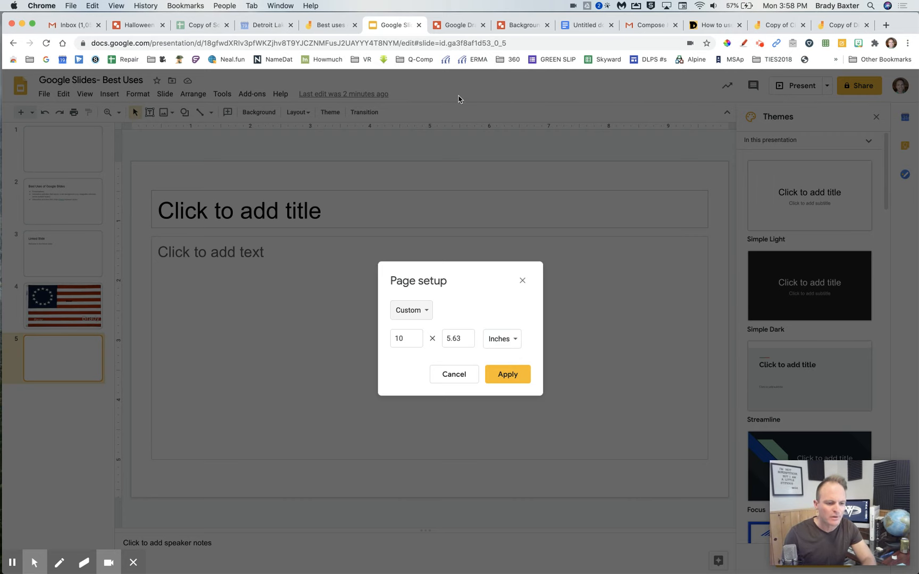
# Switch to the Google Drawings file and set its page size to custom, 10 × 5.63 inches
pyautogui.click(453, 25)
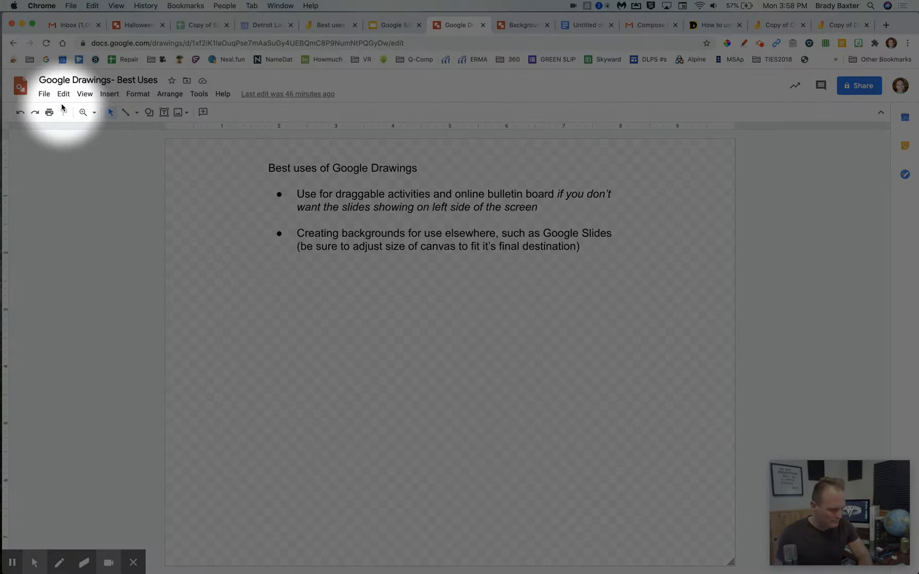
pyautogui.click(44, 98)
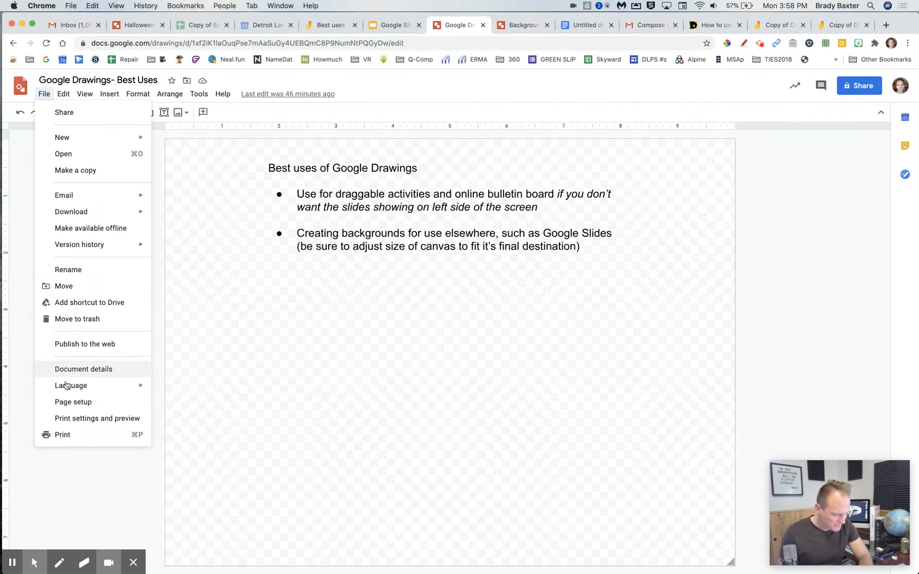
pyautogui.click(73, 403)
pyautogui.click(419, 309)
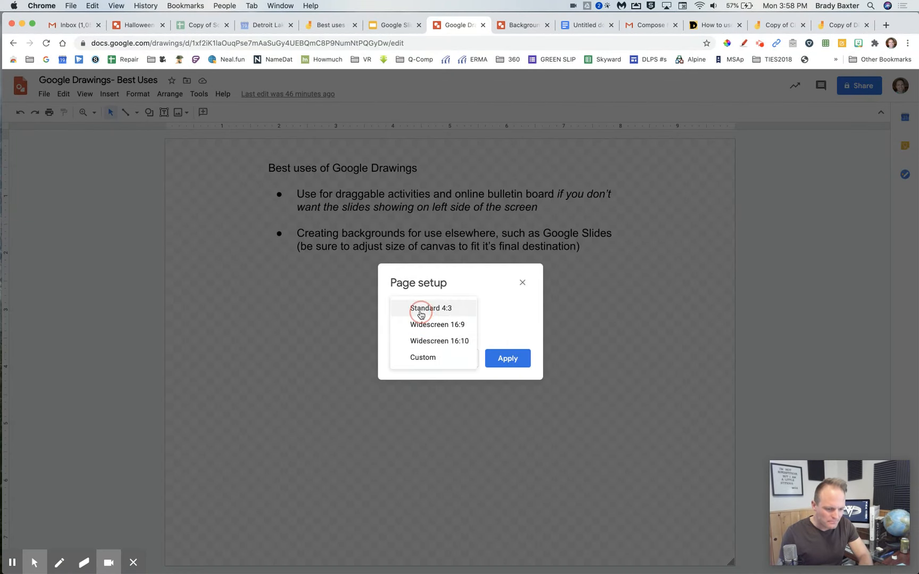
pyautogui.click(420, 358)
pyautogui.click(465, 336)
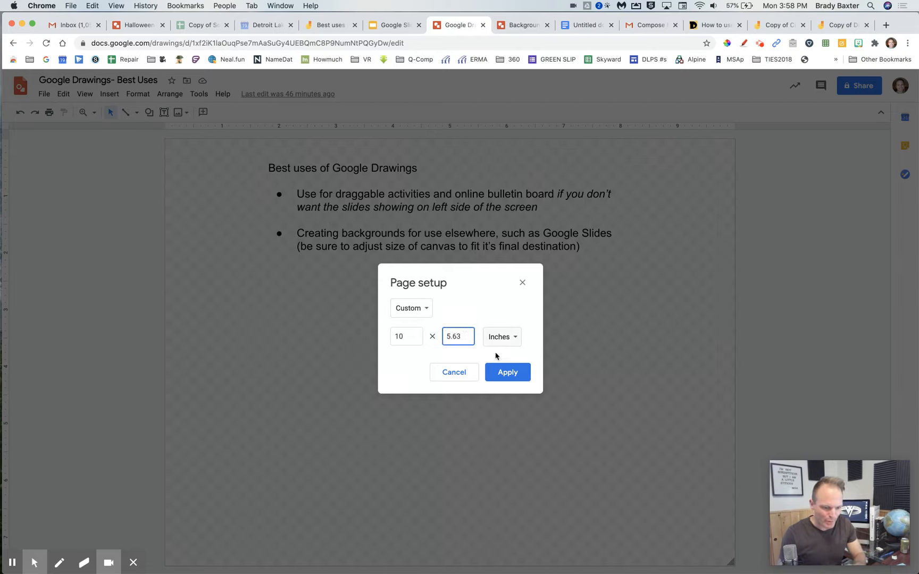
pyautogui.click(508, 373)
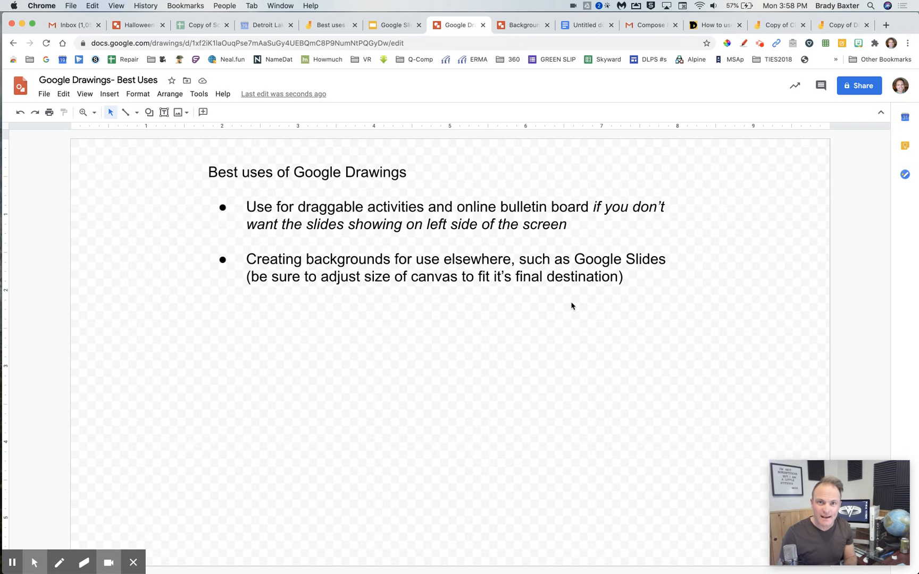
# Dismiss the page setup in the Google Slides presentation and delete the "Best uses of Google Drawings" text box from the drawing
pyautogui.click(404, 26)
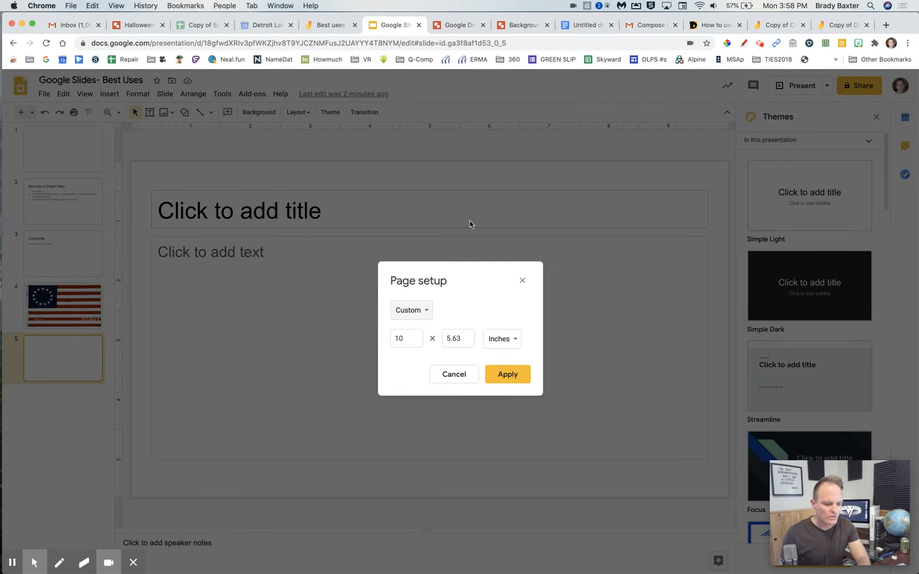
pyautogui.click(522, 281)
pyautogui.click(461, 27)
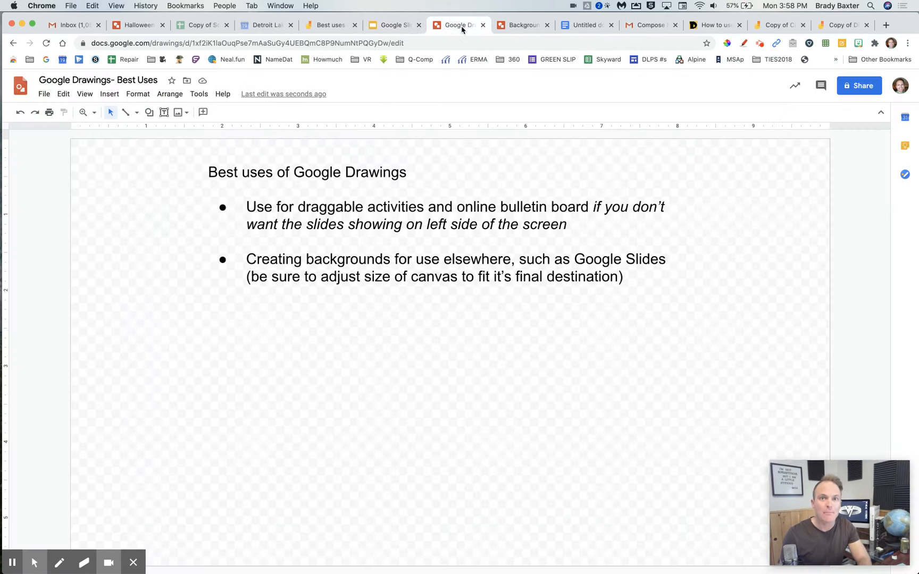
pyautogui.click(434, 237)
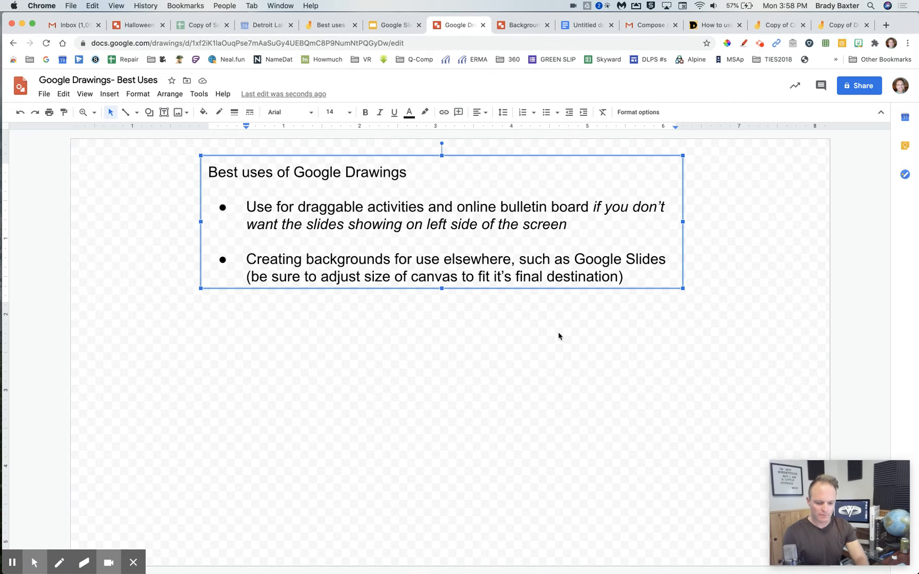
pyautogui.click(201, 194)
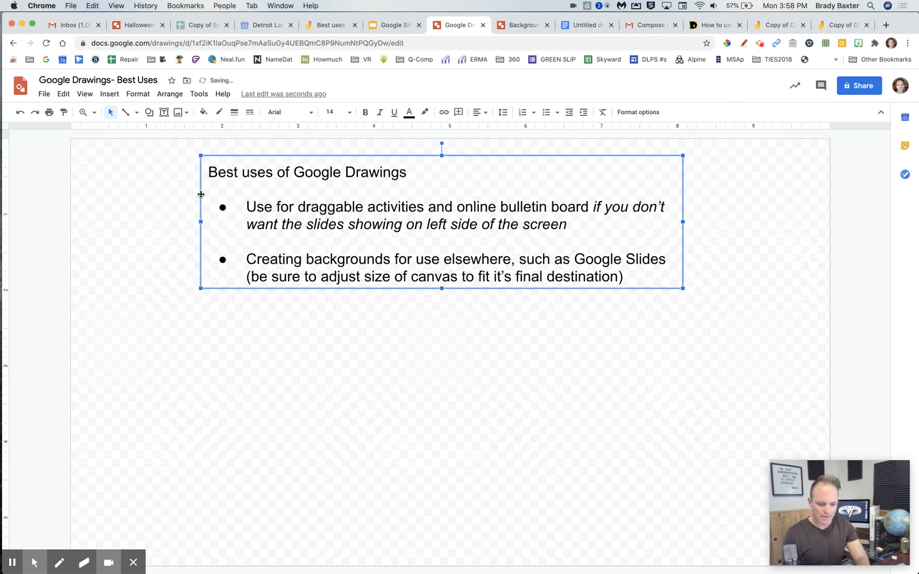
pyautogui.press('Delete')
# Draw a horizontal line across the upper canvas and three roughly vertical lines crossing it to form four columns
pyautogui.click(125, 112)
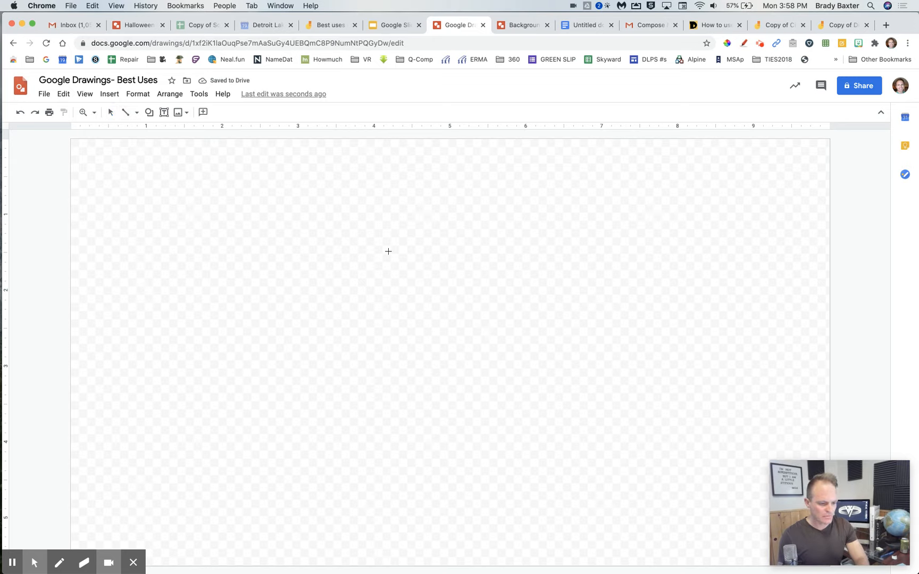
pyautogui.moveTo(97, 205); pyautogui.dragTo(783, 200)
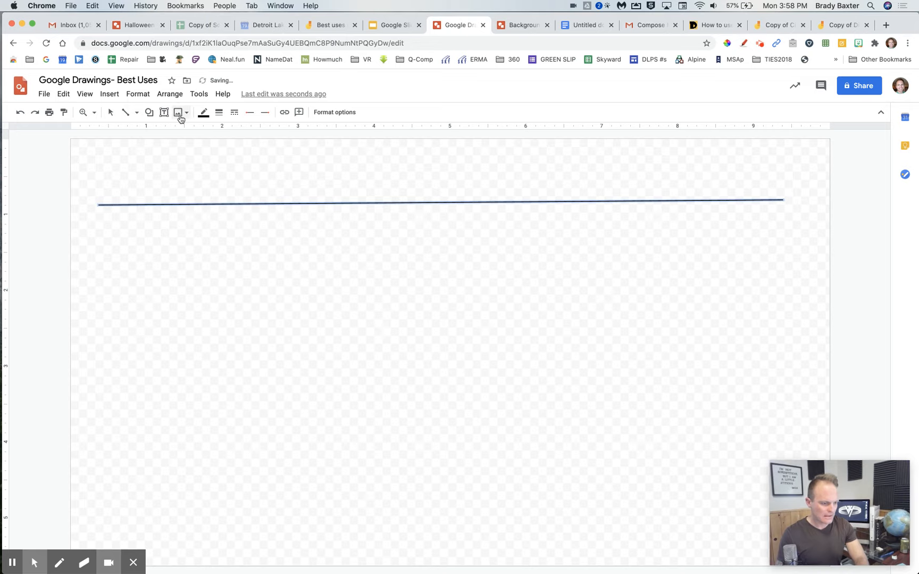
pyautogui.click(130, 115)
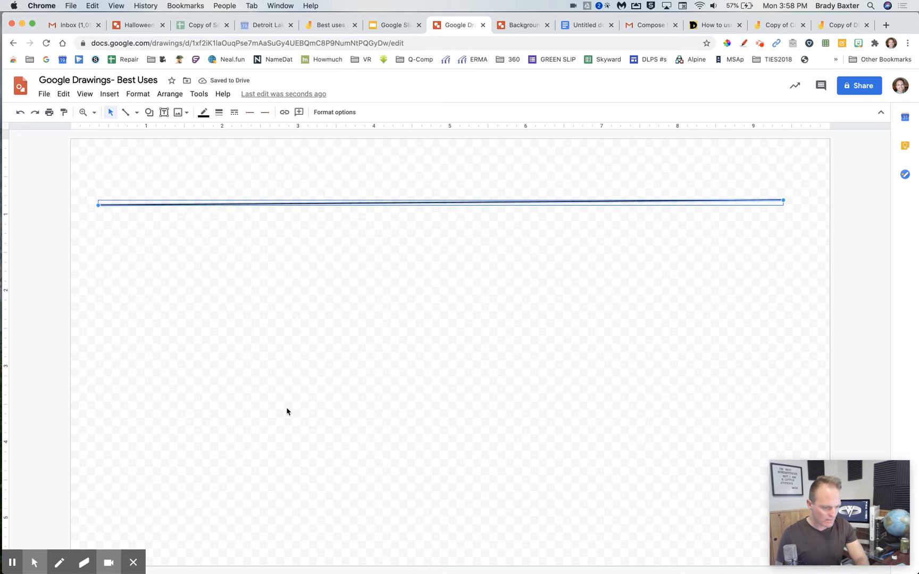
pyautogui.click(130, 114)
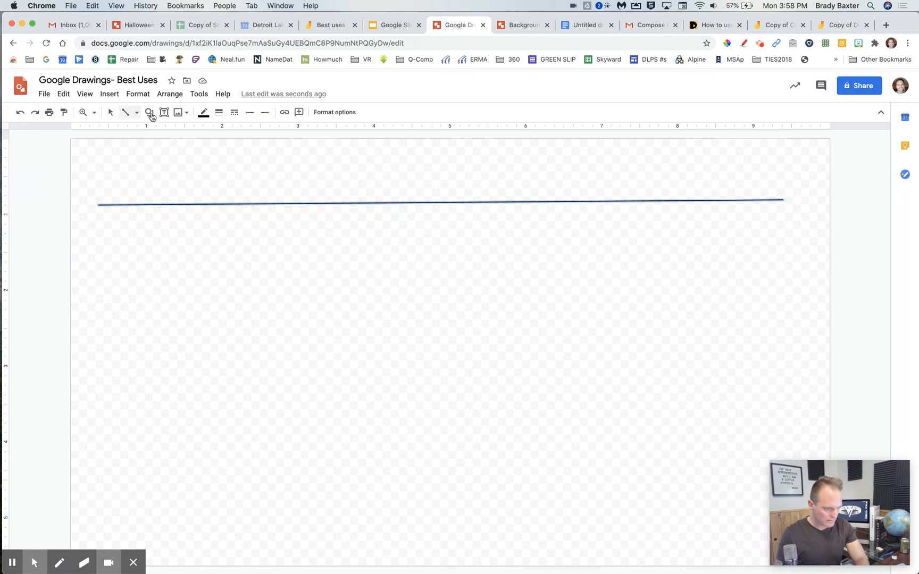
pyautogui.moveTo(271, 147); pyautogui.dragTo(274, 558)
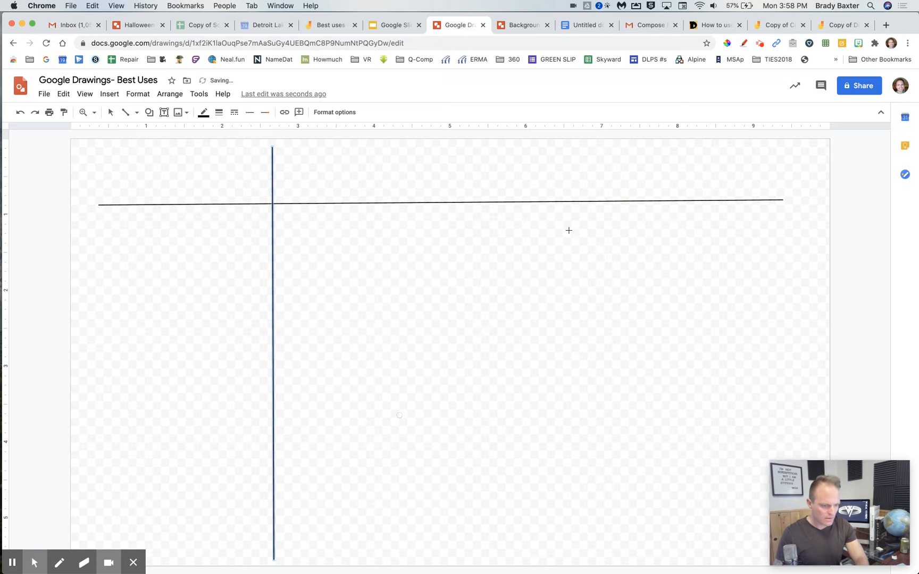
pyautogui.moveTo(660, 148); pyautogui.dragTo(695, 550)
pyautogui.moveTo(435, 153); pyautogui.dragTo(455, 549)
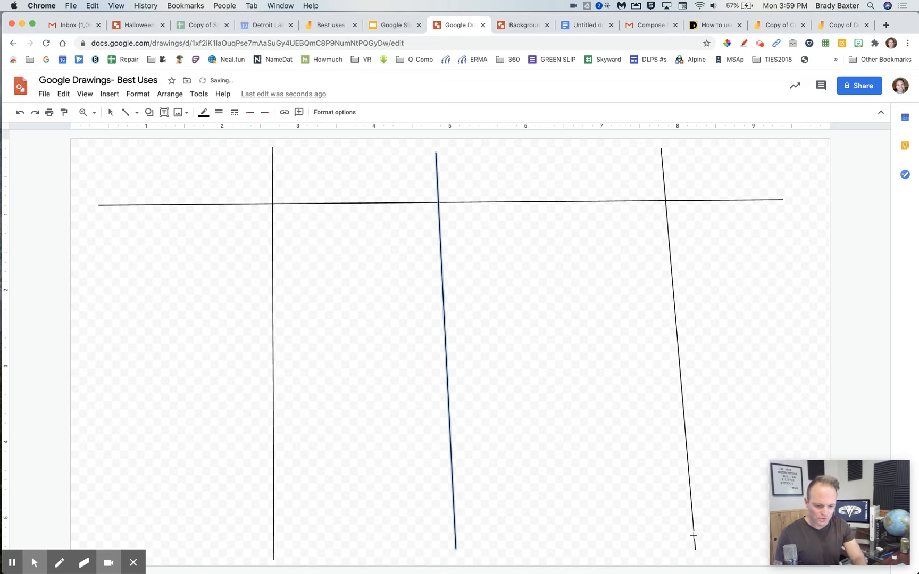
# Move the lower end of the rightmost column line slightly inward to make the line more upright
pyautogui.click(110, 112)
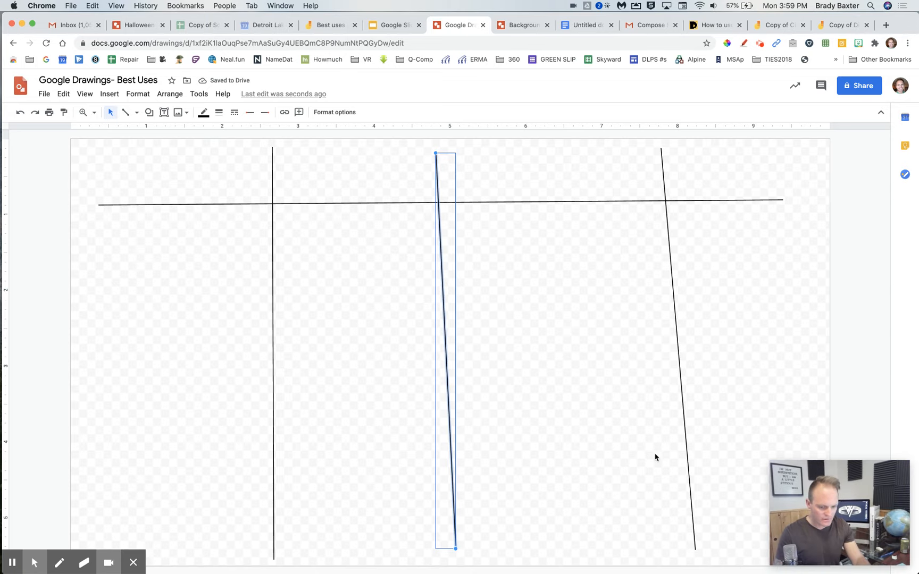
pyautogui.click(694, 536)
pyautogui.moveTo(694, 550); pyautogui.dragTo(680, 552)
pyautogui.click(709, 502)
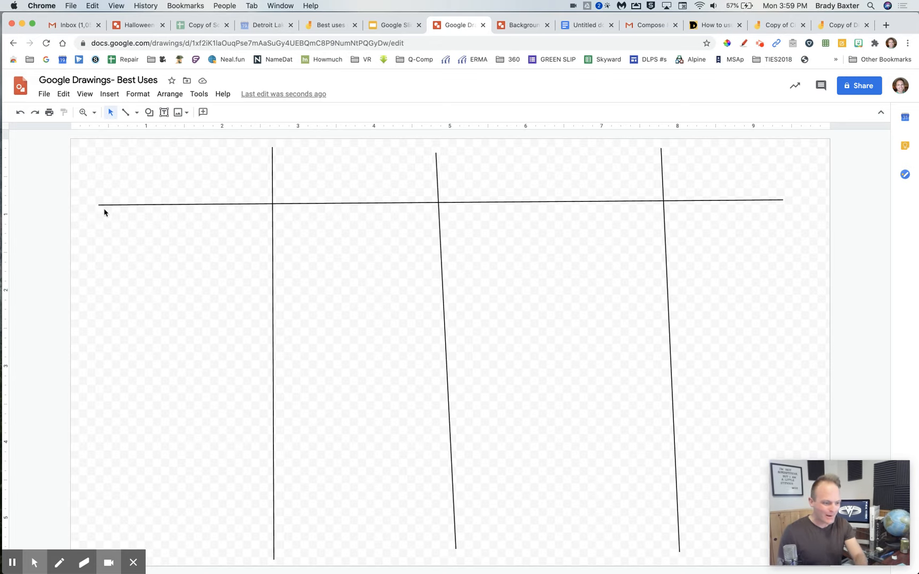
# Add a text box reading "Verbs" above the first column and narrow it to fit the word
pyautogui.click(164, 112)
pyautogui.click(140, 163)
pyautogui.write('Verbs')
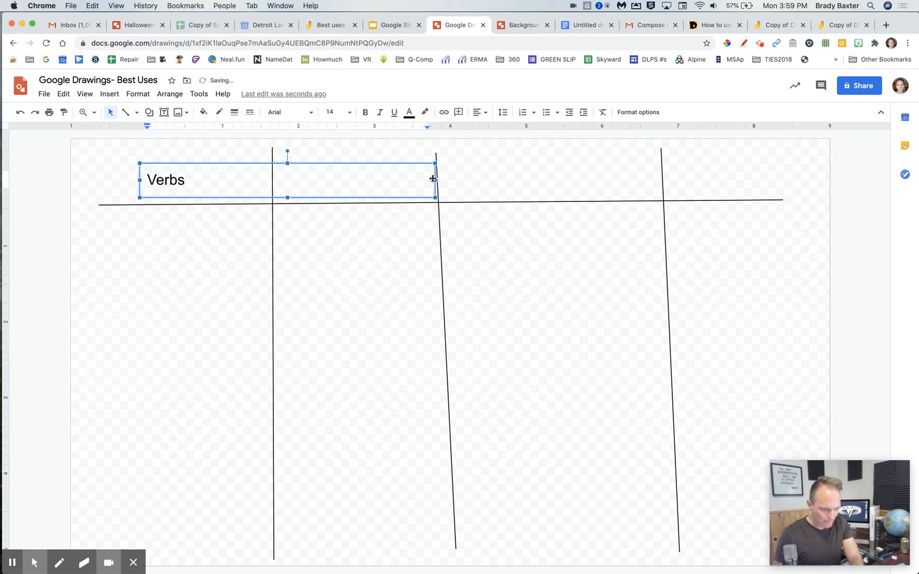
pyautogui.moveTo(433, 179); pyautogui.dragTo(203, 179)
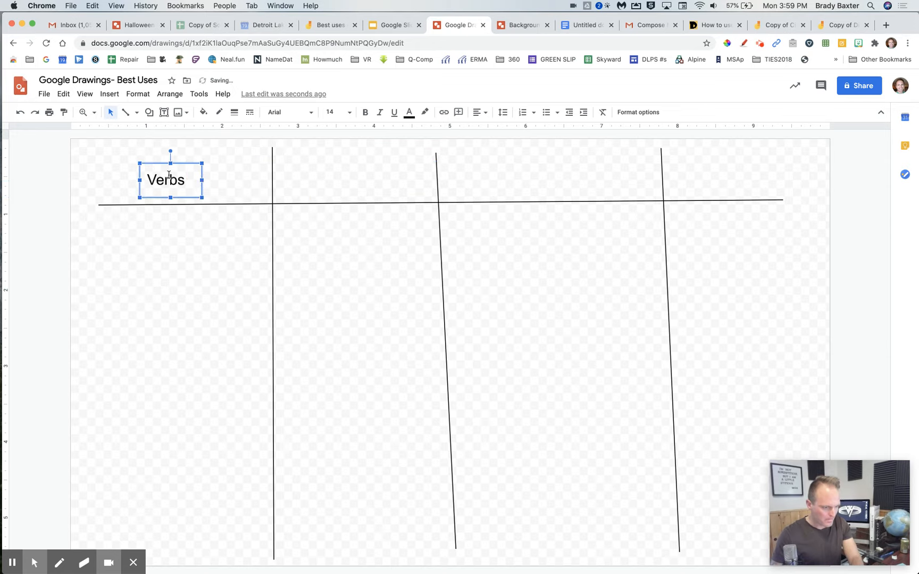
# Duplicate the "Verbs" heading, place the copy above the second column and change its text to "Nouns"
pyautogui.press('super+d')
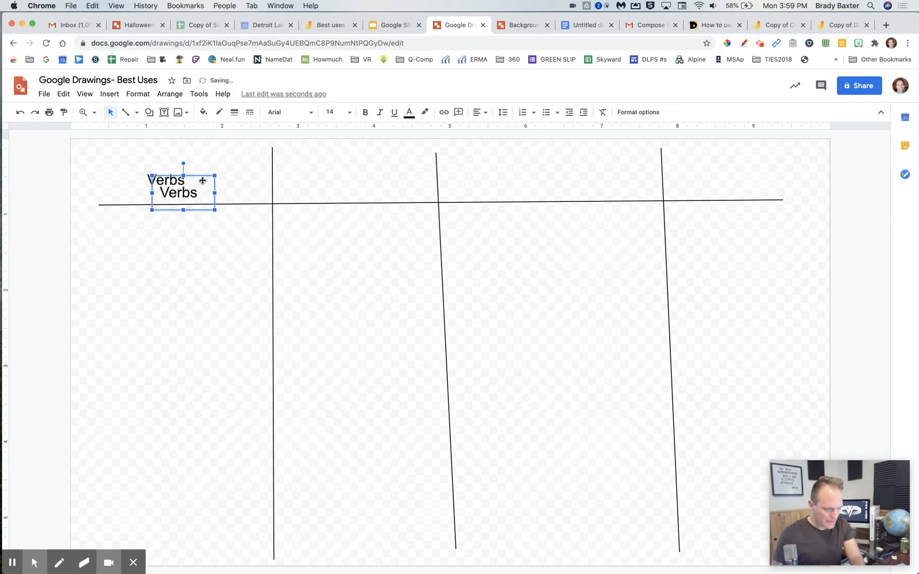
pyautogui.moveTo(201, 175); pyautogui.dragTo(362, 164)
pyautogui.doubleClick(344, 178)
pyautogui.write('Nouns')
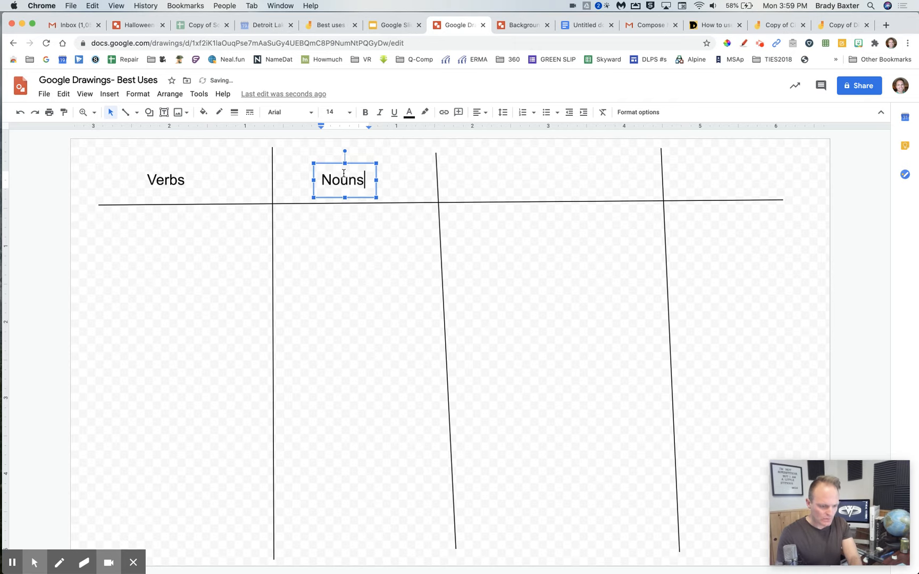
# Duplicate the "Nouns" heading above the third column, change the copy to "Adverbs" and widen its box to fit one line
pyautogui.click(360, 198)
pyautogui.press('super+d')
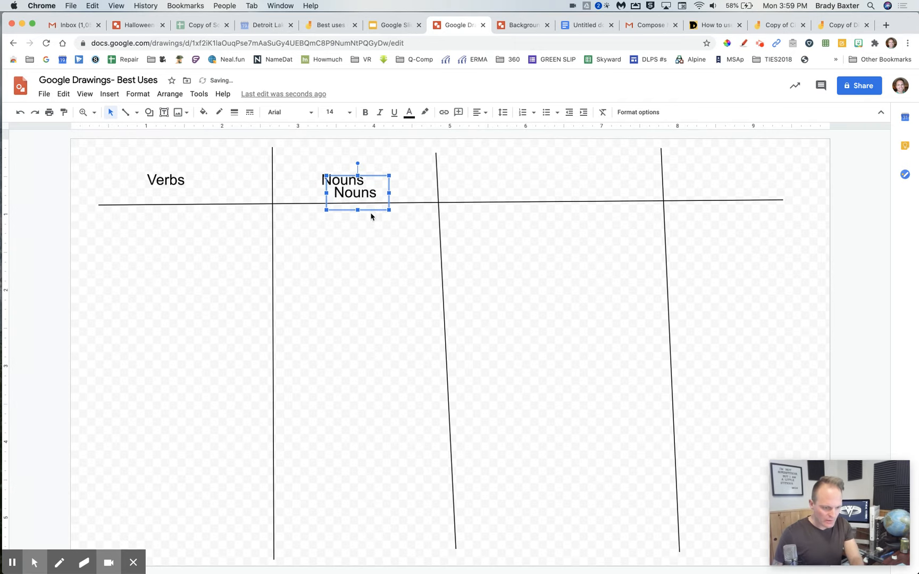
pyautogui.moveTo(371, 210); pyautogui.dragTo(556, 193)
pyautogui.doubleClick(539, 173)
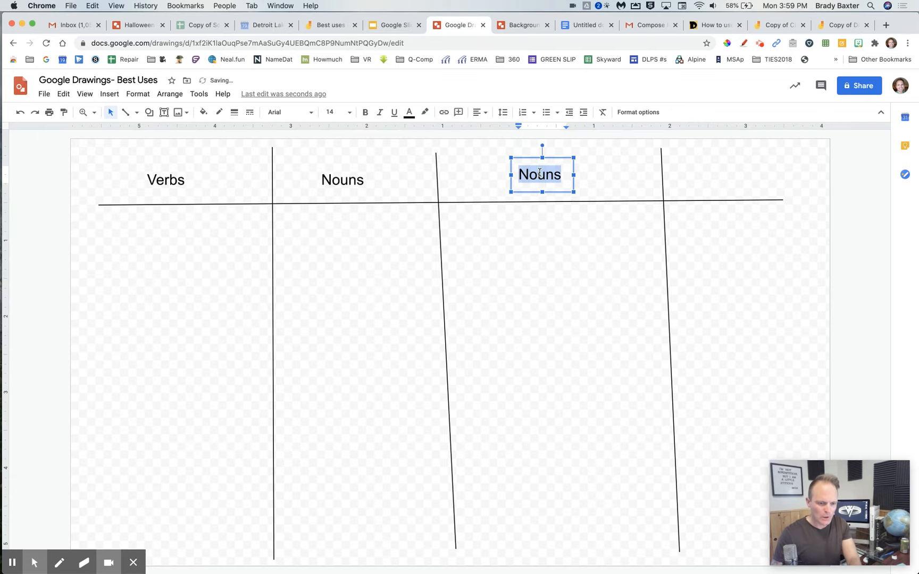
pyautogui.write('Adverbs')
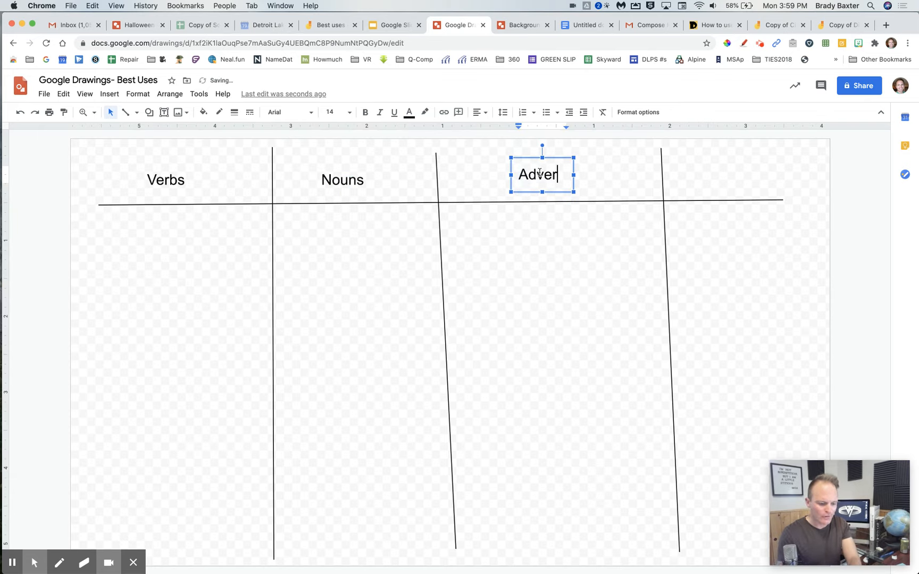
pyautogui.press('BackSpace')
pyautogui.write('s')
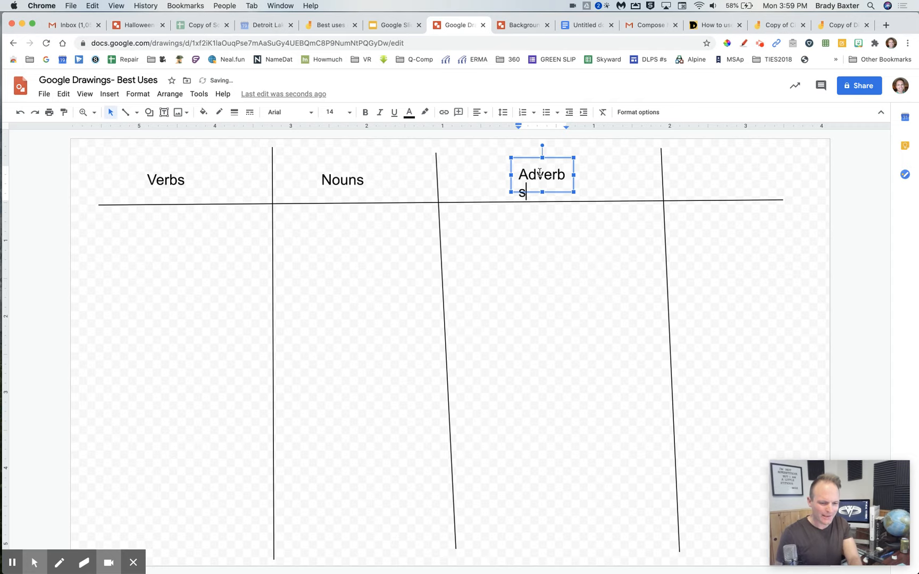
pyautogui.moveTo(573, 175); pyautogui.dragTo(590, 175)
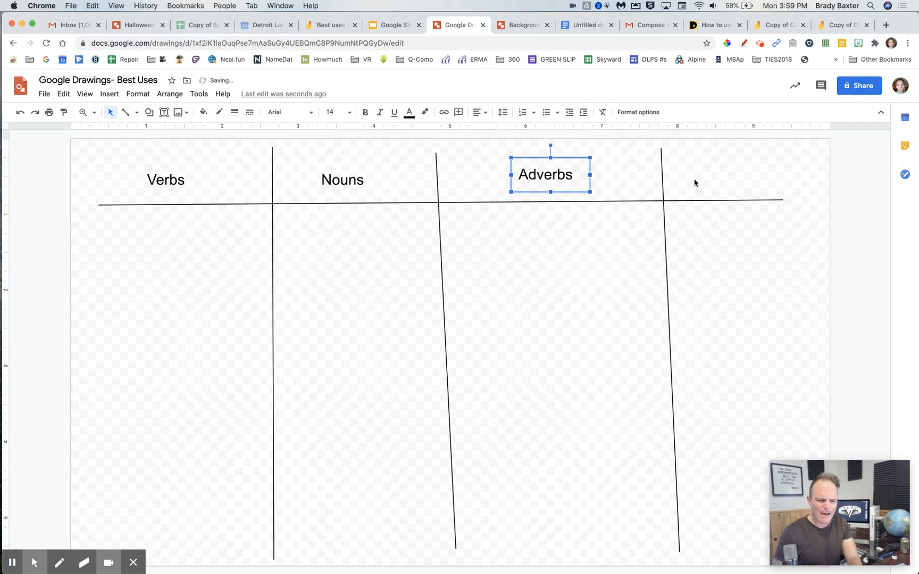
# Duplicate the "Adverbs" heading, place the copy above the fourth column and change its text to "Pronouns"
pyautogui.click(565, 155)
pyautogui.click(568, 176)
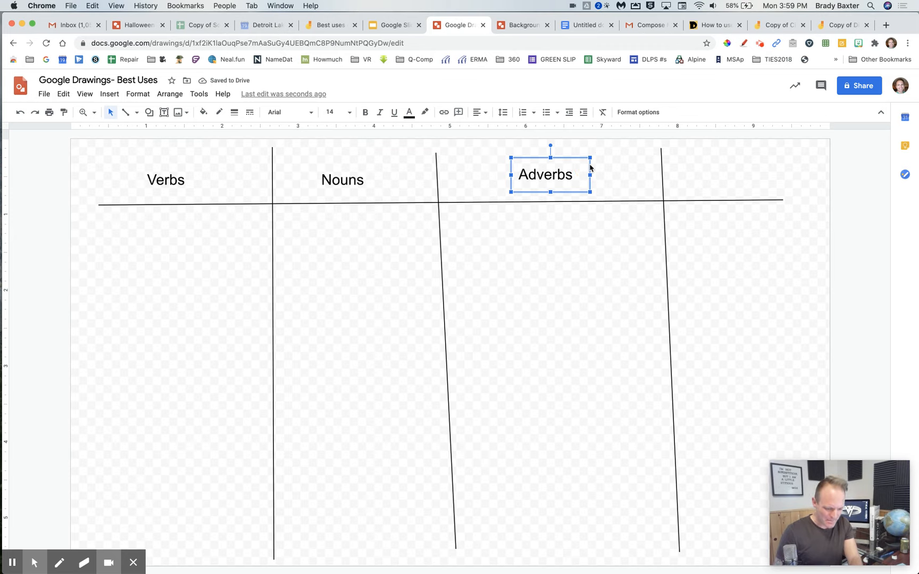
pyautogui.press('super+d')
pyautogui.moveTo(759, 175); pyautogui.dragTo(755, 183)
pyautogui.doubleClick(733, 177)
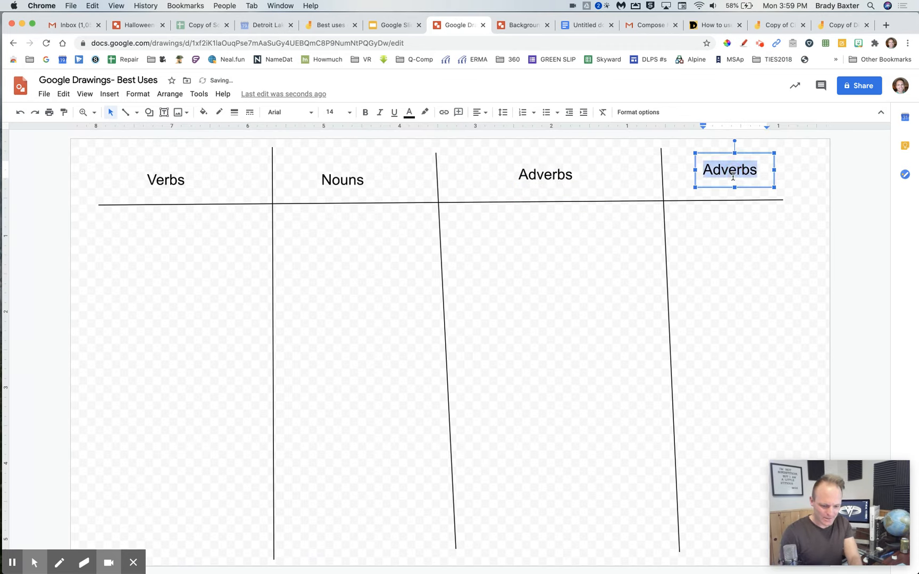
pyautogui.write('Pronouns')
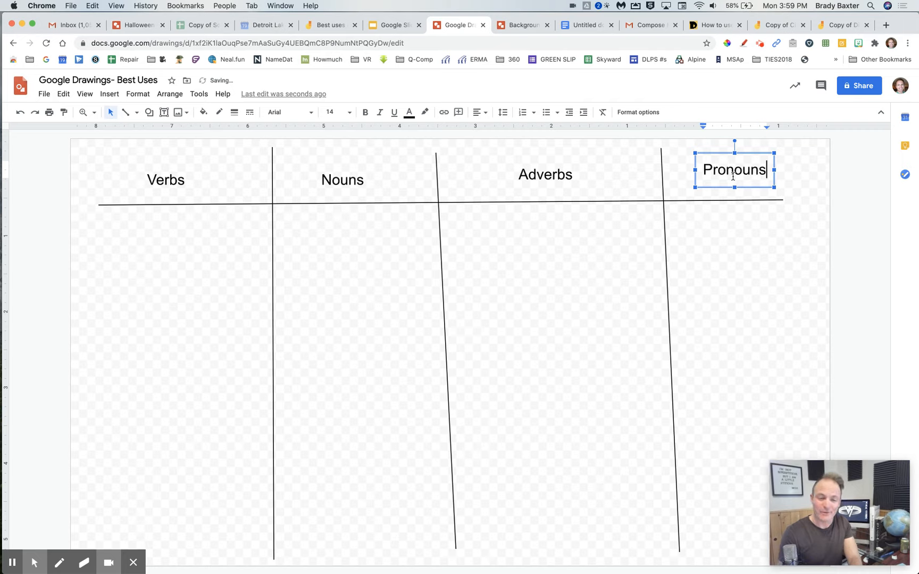
pyautogui.click(822, 251)
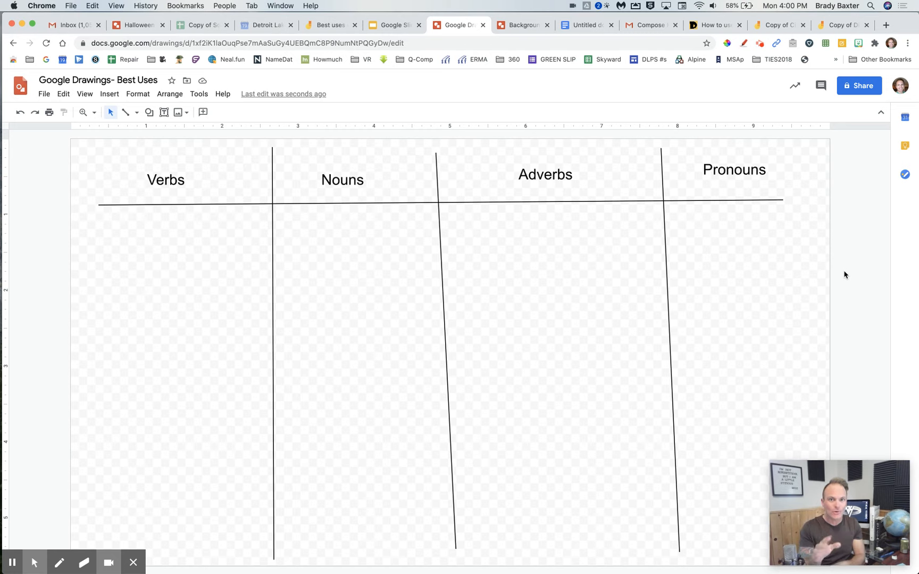
# Download the finished four-column drawing as a PNG image
pyautogui.click(398, 27)
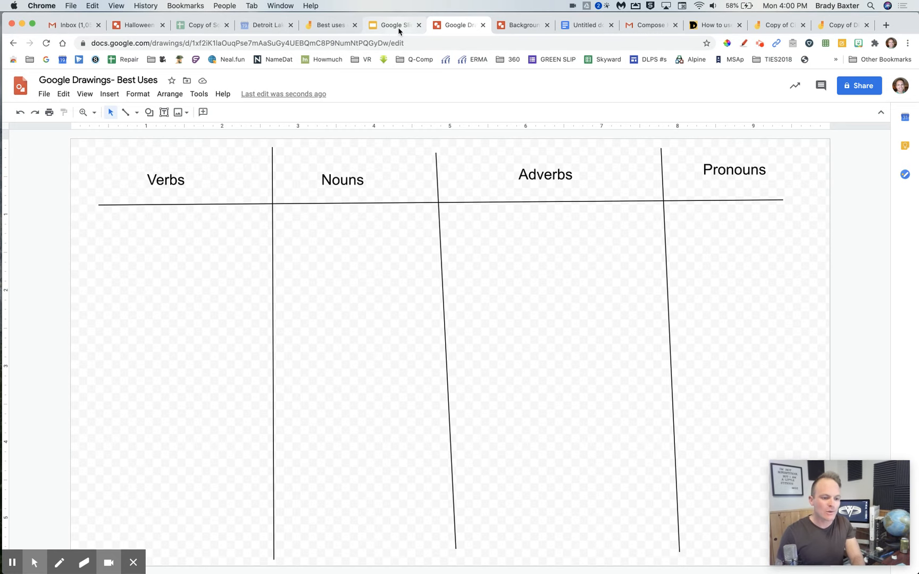
pyautogui.click(448, 27)
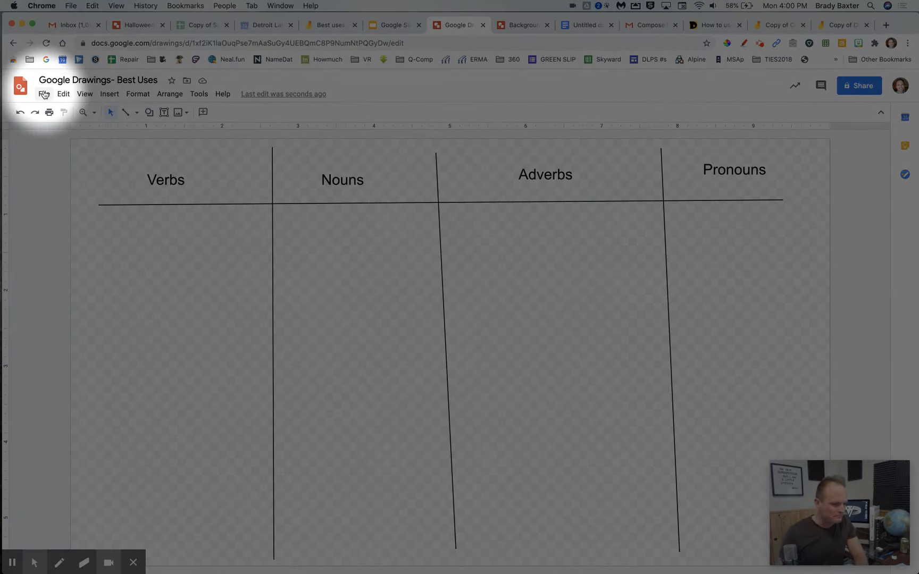
pyautogui.click(44, 94)
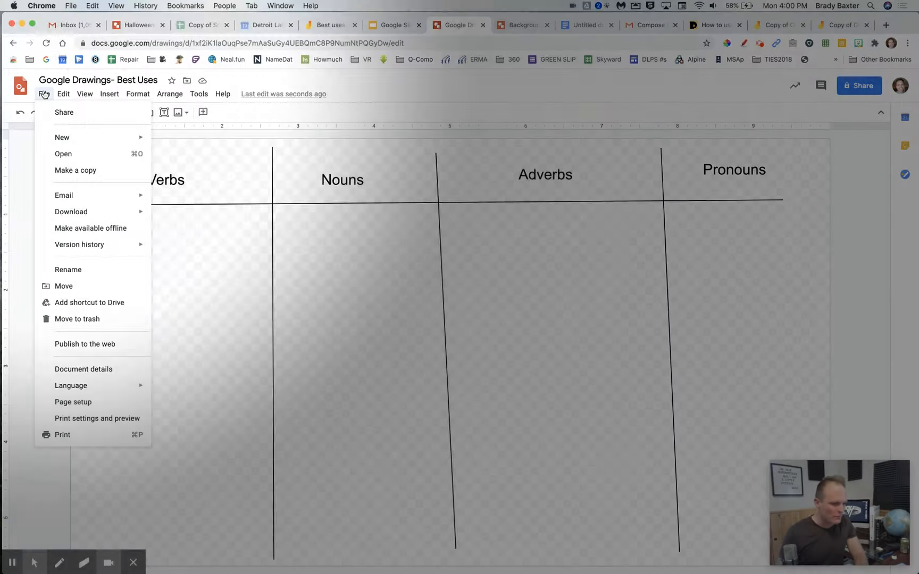
pyautogui.moveTo(94, 214)
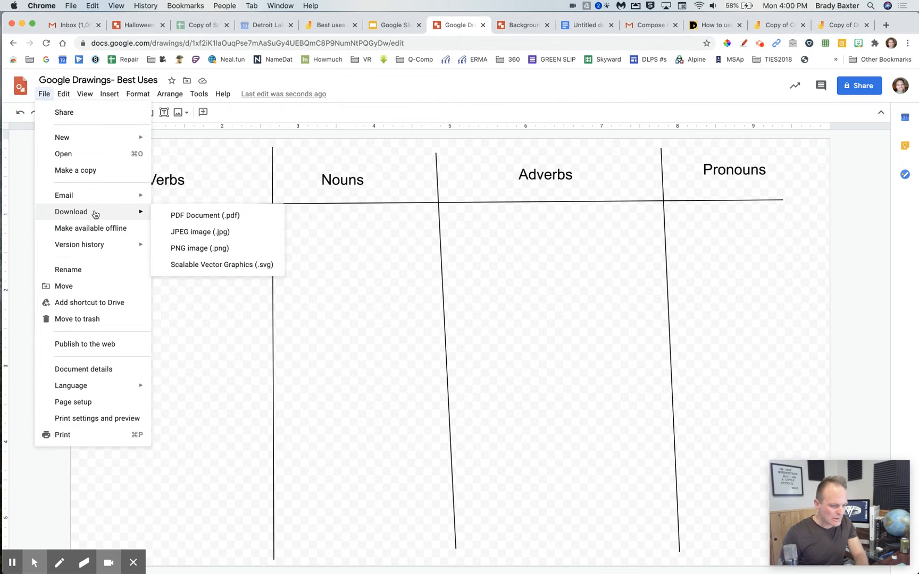
pyautogui.click(204, 255)
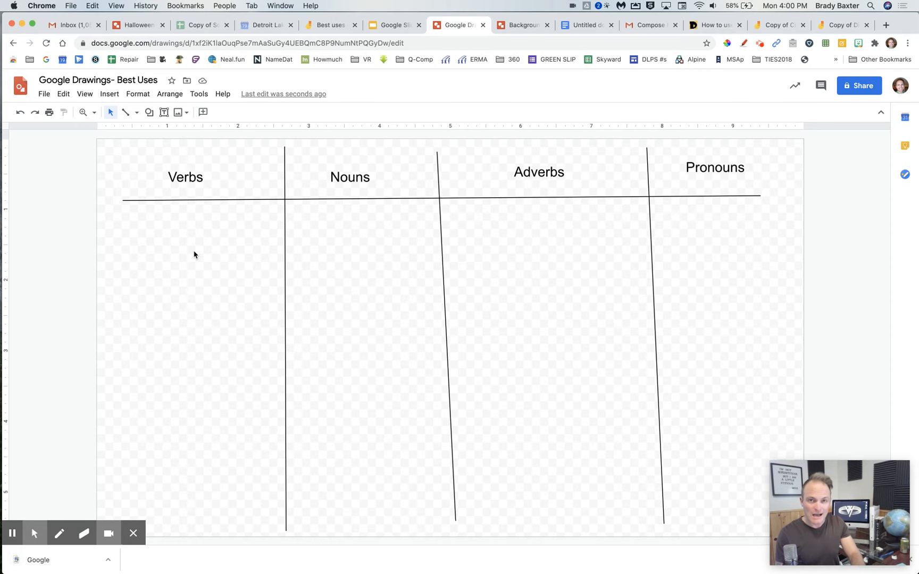
# Switch to the Google Slides presentation and set the downloaded drawing PNG from Downloads as the background of slide 5
pyautogui.click(387, 25)
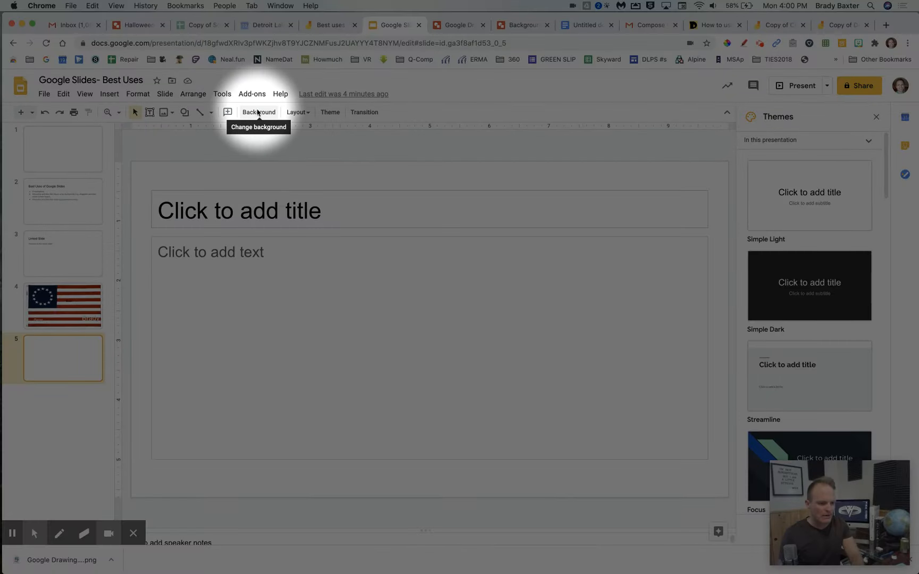
pyautogui.click(262, 113)
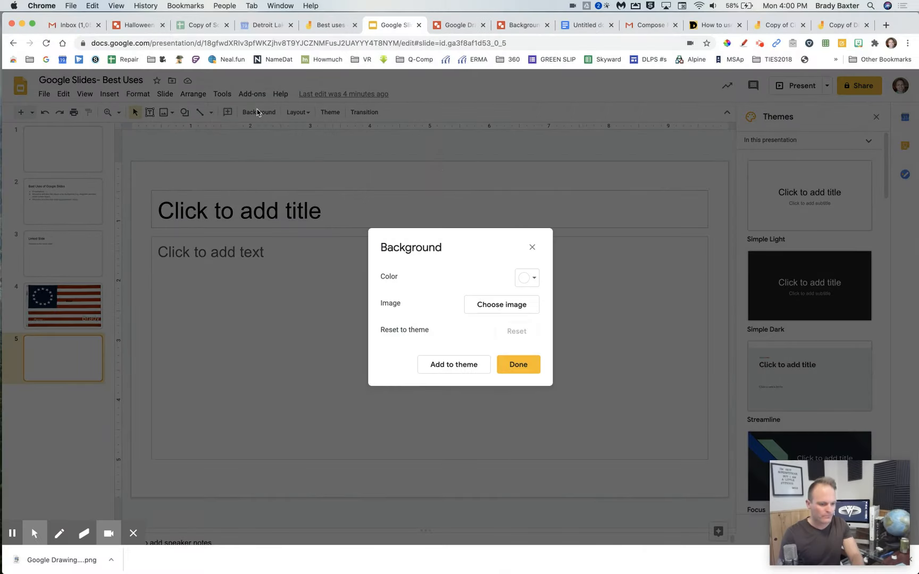
pyautogui.click(503, 311)
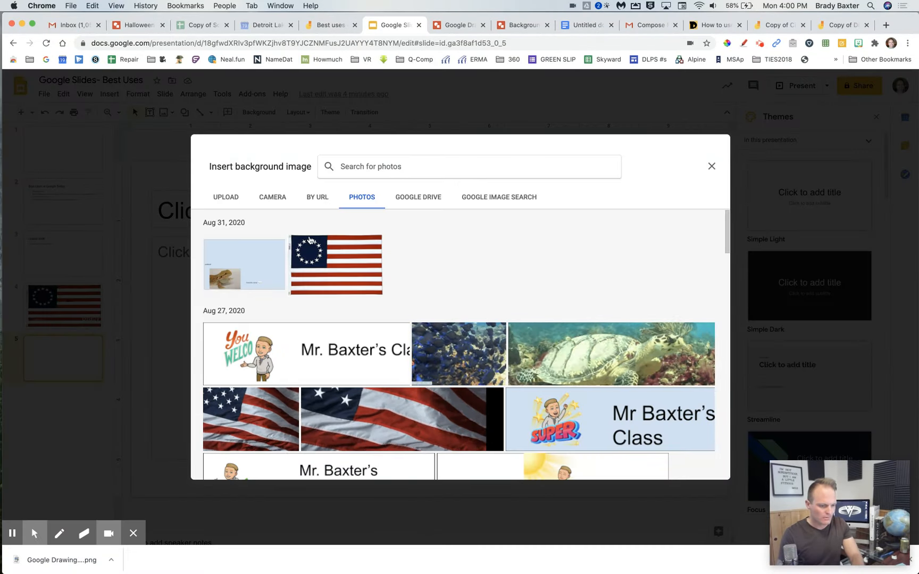
pyautogui.click(233, 198)
pyautogui.click(471, 377)
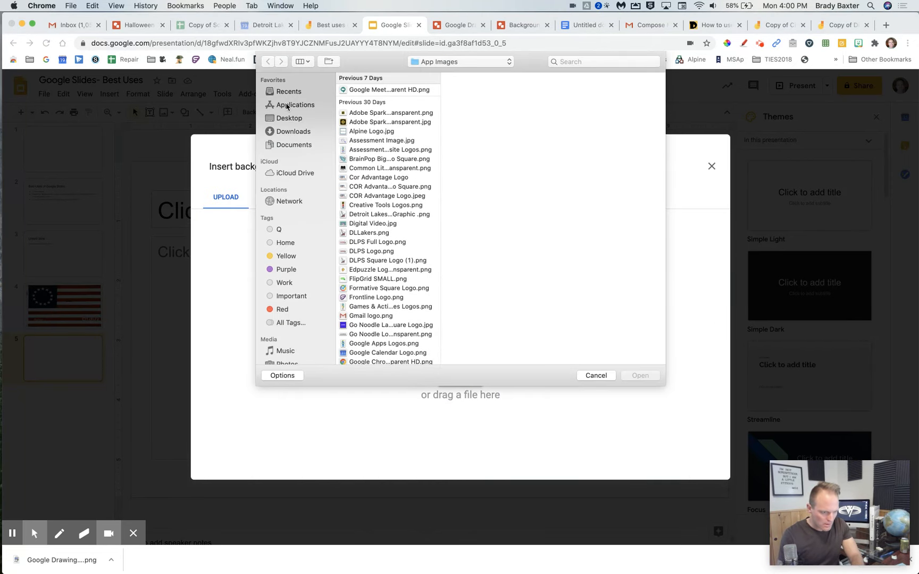
pyautogui.click(279, 130)
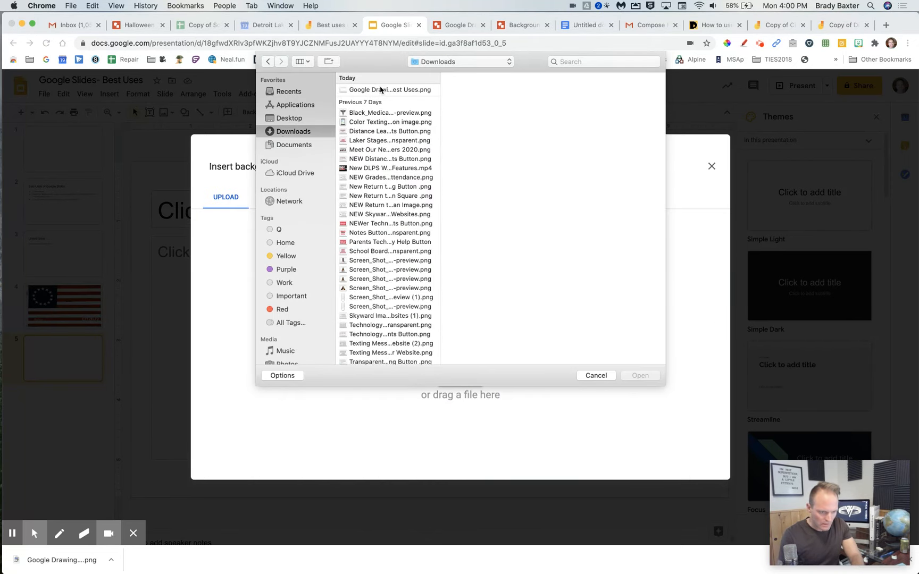
pyautogui.click(381, 90)
pyautogui.press('Return')
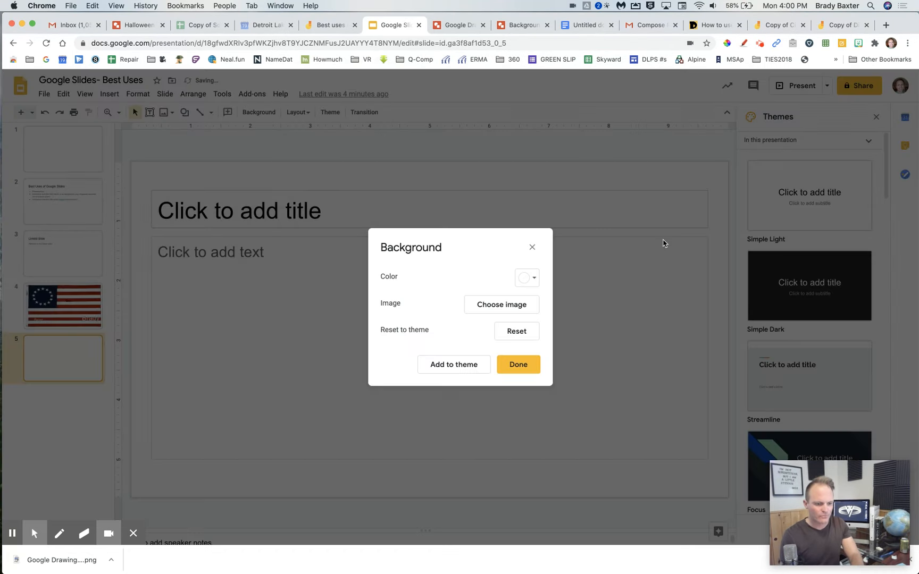
pyautogui.click(524, 366)
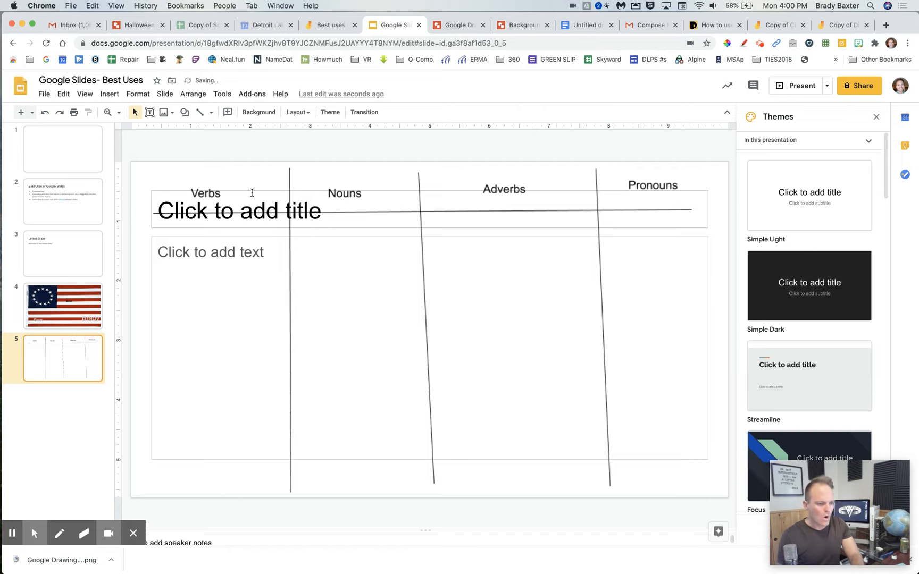
# Delete the empty title and body text placeholders from slide 5
pyautogui.click(251, 192)
pyautogui.press('BackSpace')
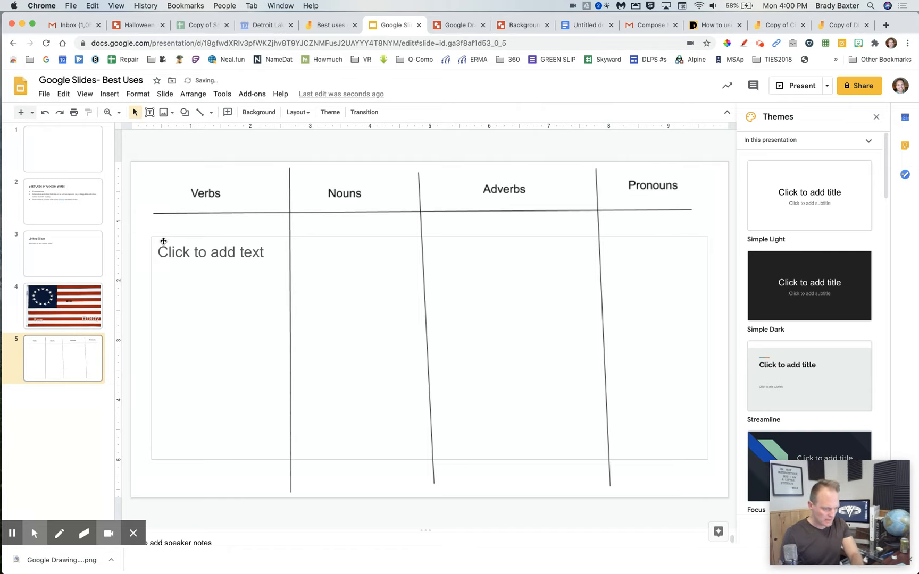
pyautogui.click(163, 239)
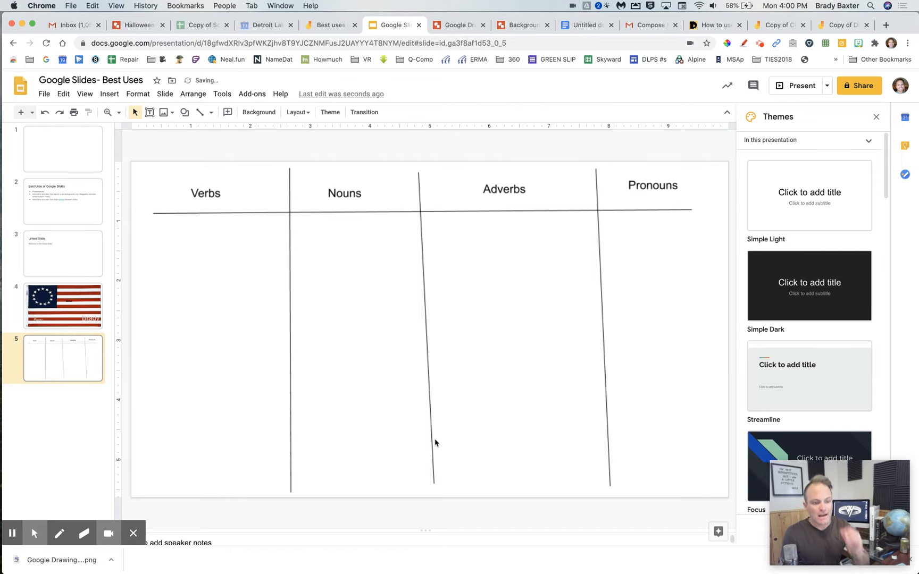
pyautogui.moveTo(205, 180); pyautogui.dragTo(464, 302)
pyautogui.moveTo(452, 264); pyautogui.dragTo(177, 269)
pyautogui.moveTo(196, 186); pyautogui.dragTo(423, 395)
pyautogui.click(646, 381)
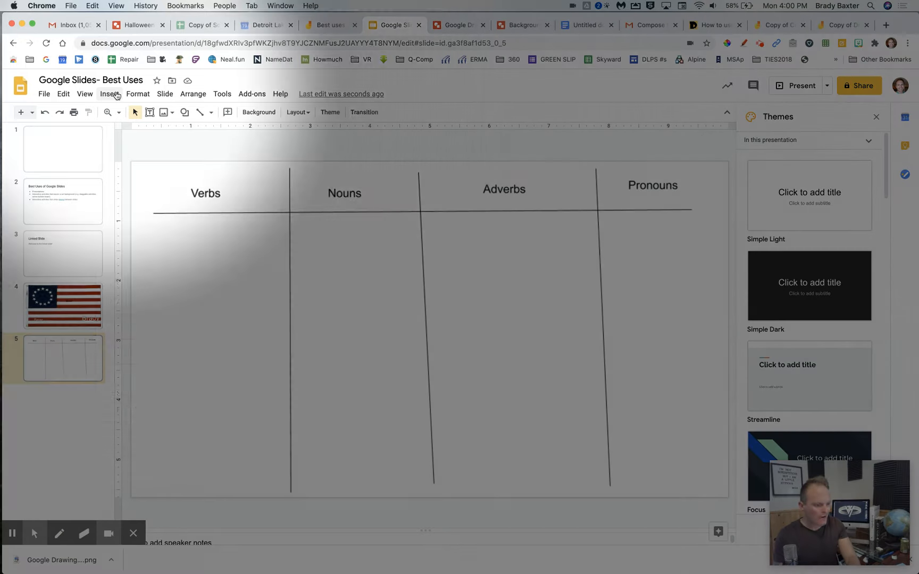
# Insert word art reading "animal" on slide 5
pyautogui.click(117, 95)
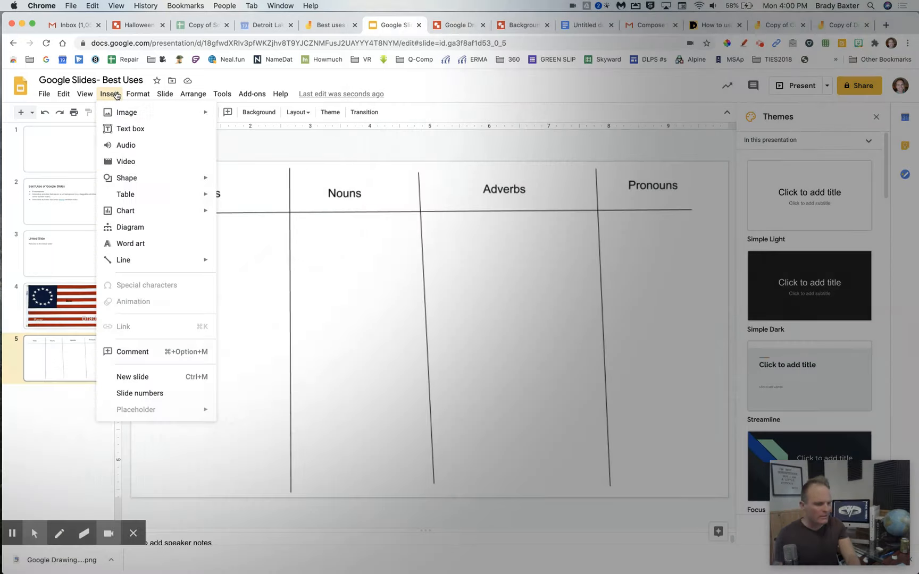
pyautogui.click(134, 244)
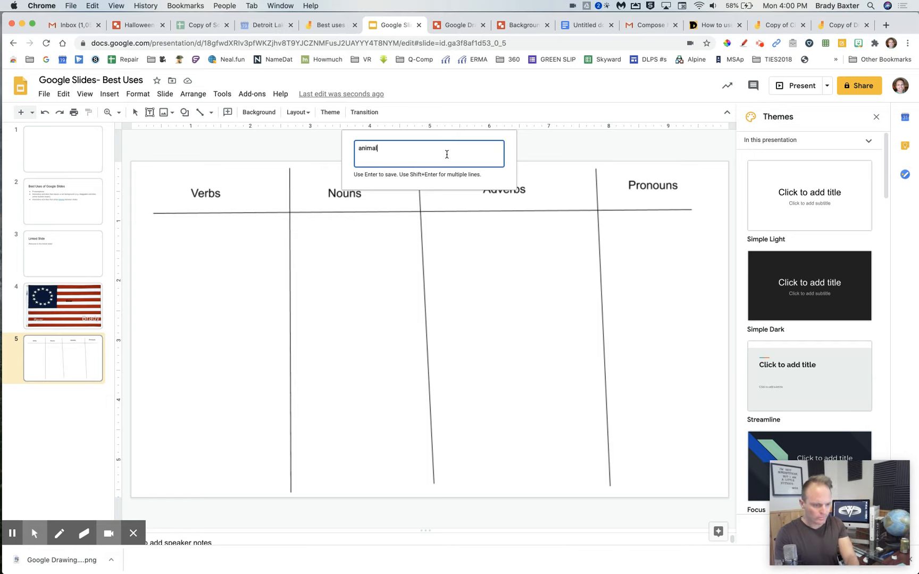
pyautogui.write('animal')
pyautogui.press('Return')
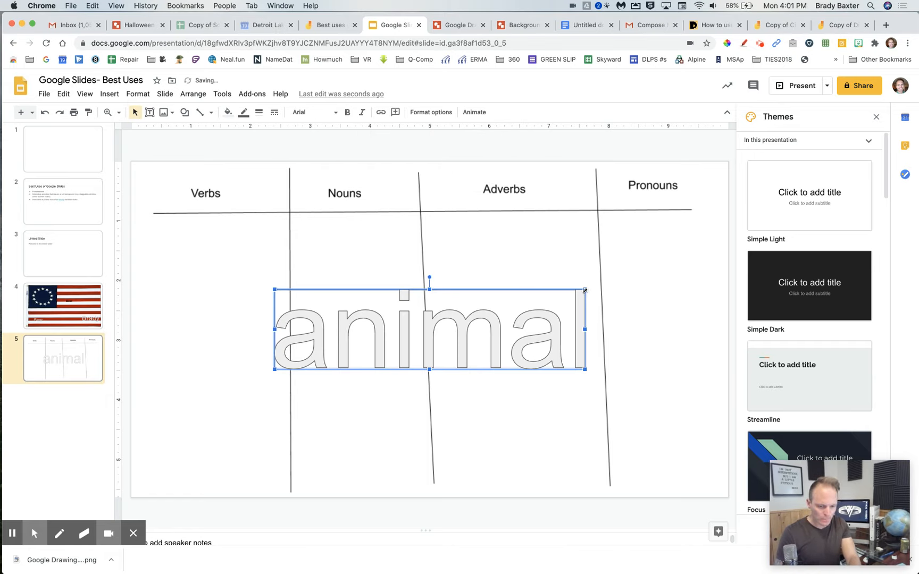